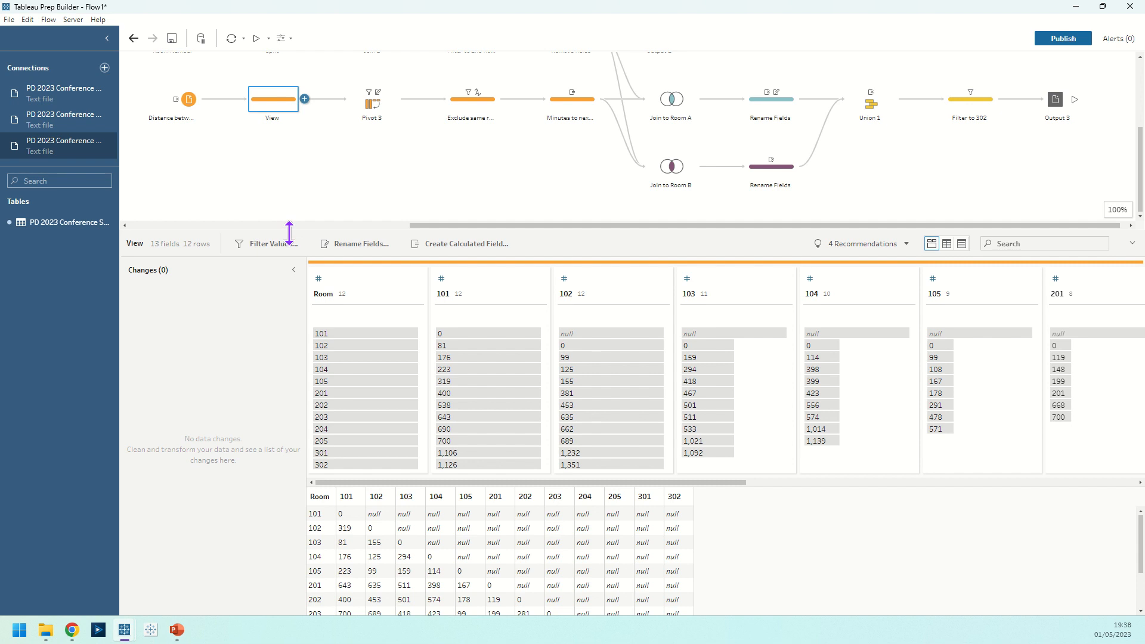
Step: Examine the full room-to-room distance table in the View step and open the Pivot 3 step
drag(289, 232, 302, 110)
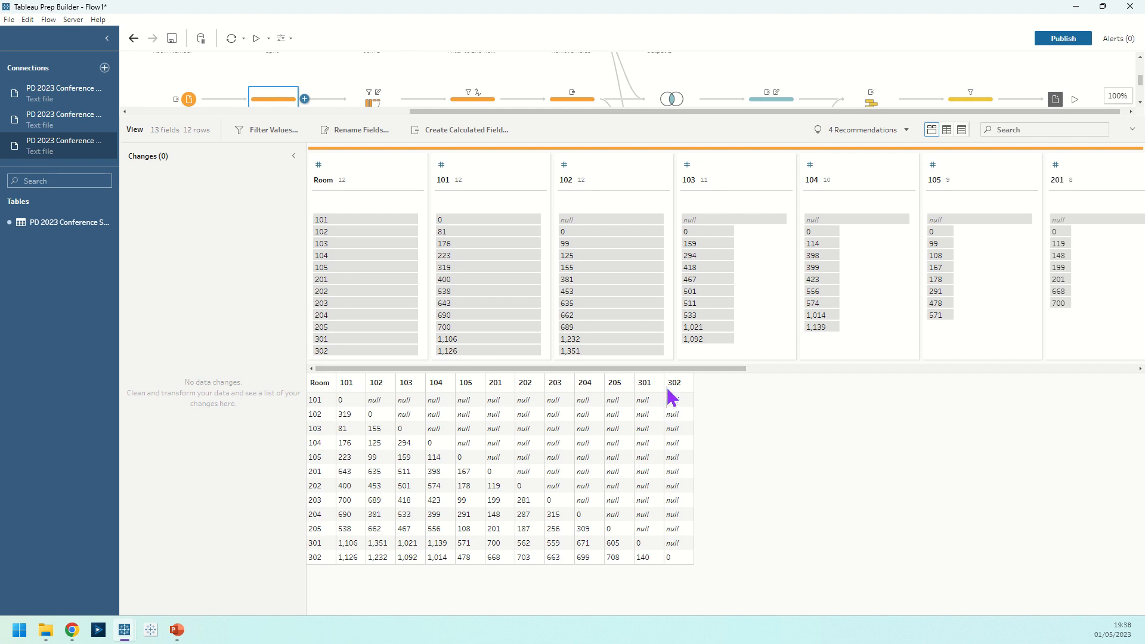
click(371, 102)
click(408, 112)
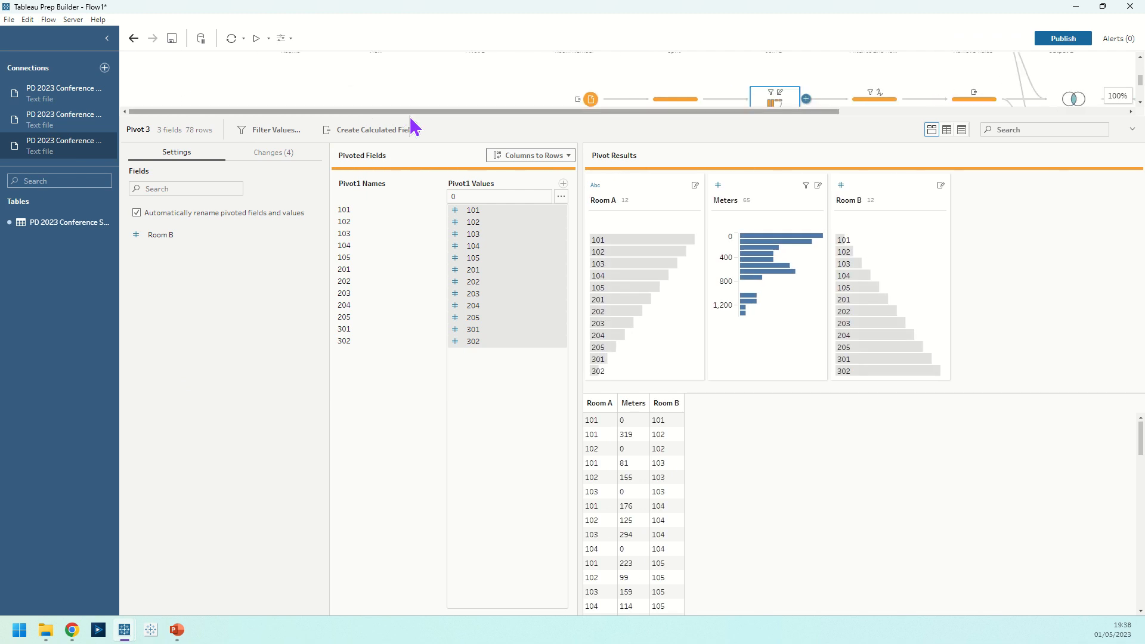
drag(415, 118, 414, 165)
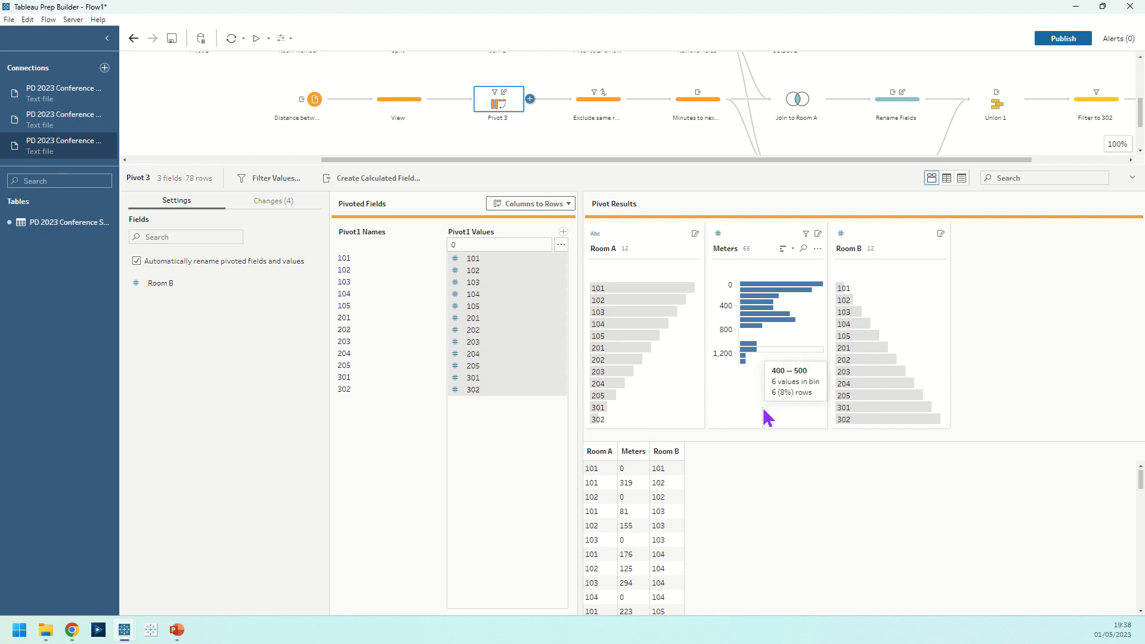
Step: Review the Pivot 3 changes and inspect the data at the renaming of the pivoted values to Meters, before the null filter
click(259, 203)
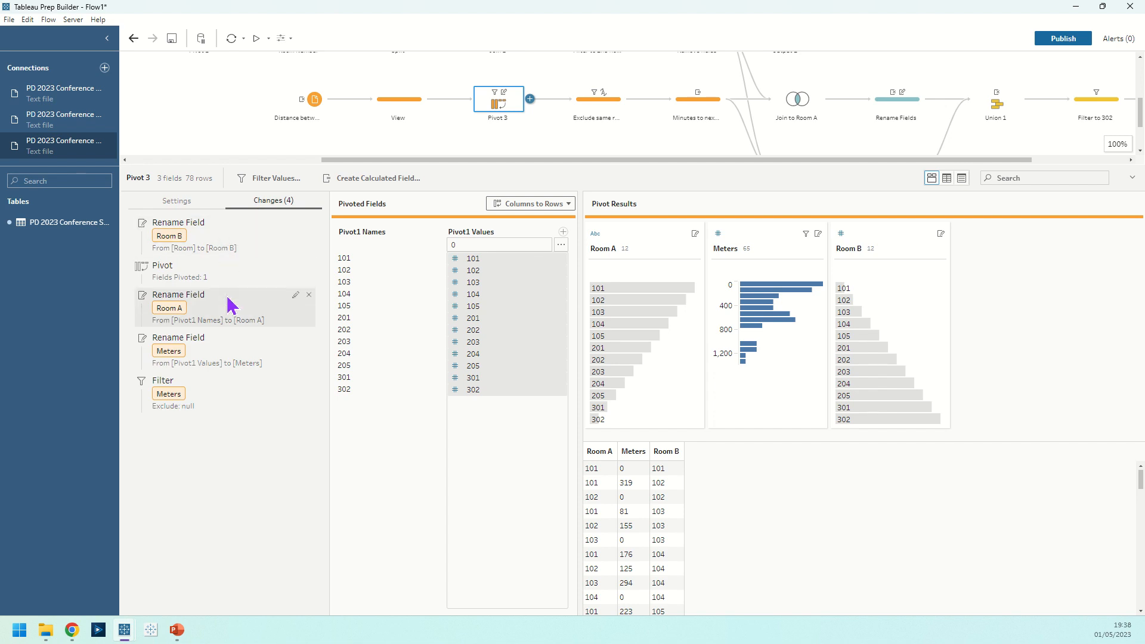
click(228, 389)
click(232, 358)
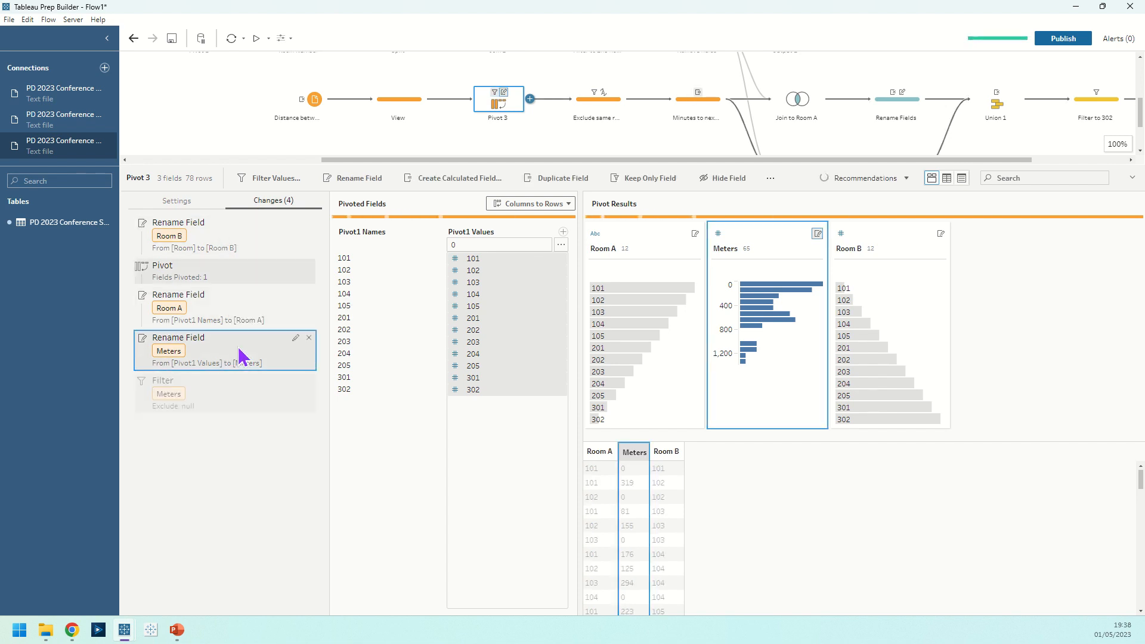
mouse_move(773, 292)
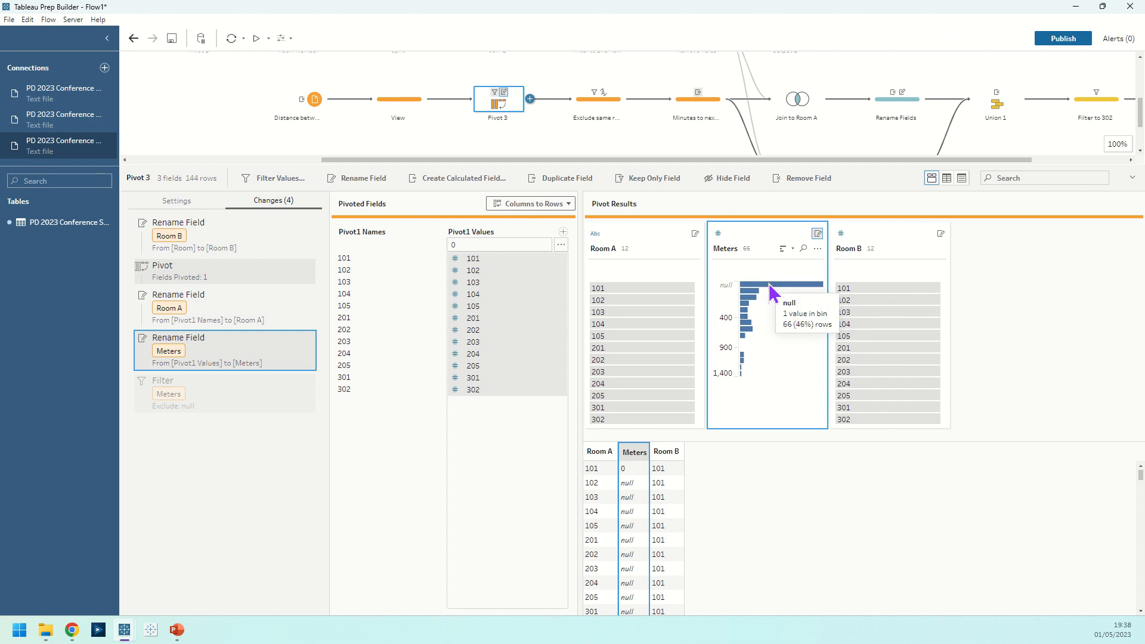
Step: Compare the View step's distance table with the Pivot 3 results, highlighting the rows for Room A value 101
click(398, 109)
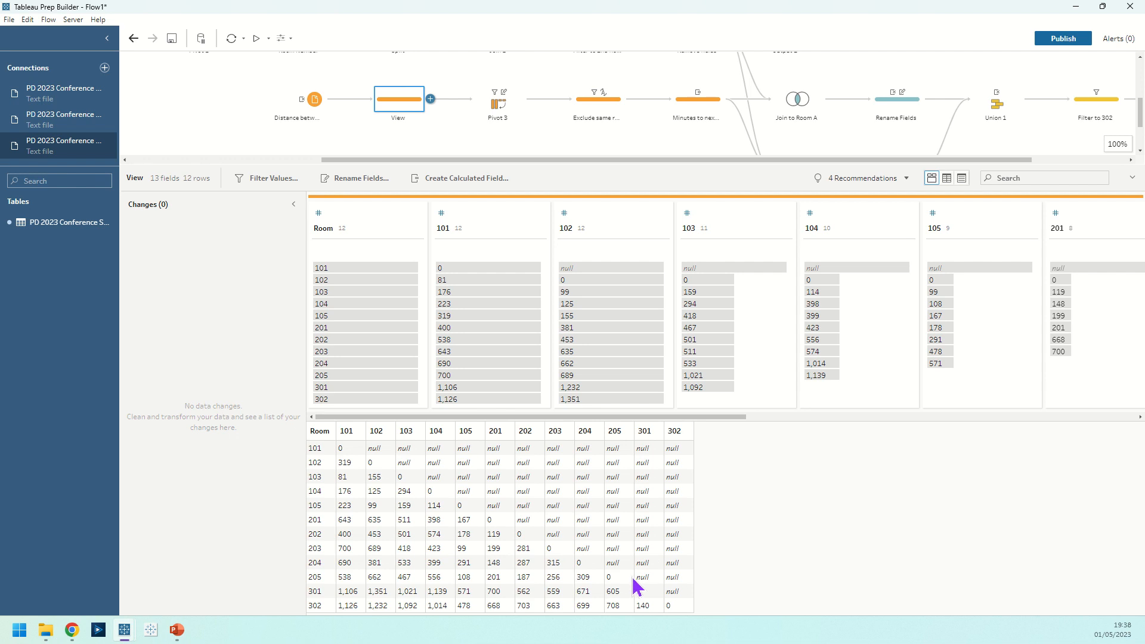
click(511, 103)
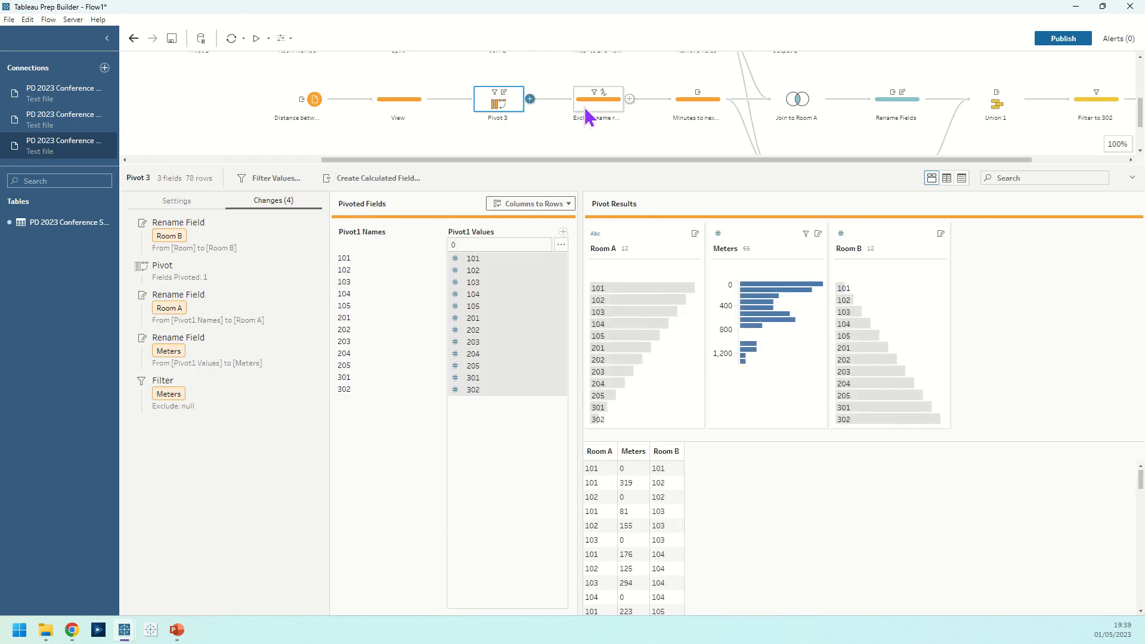
click(661, 292)
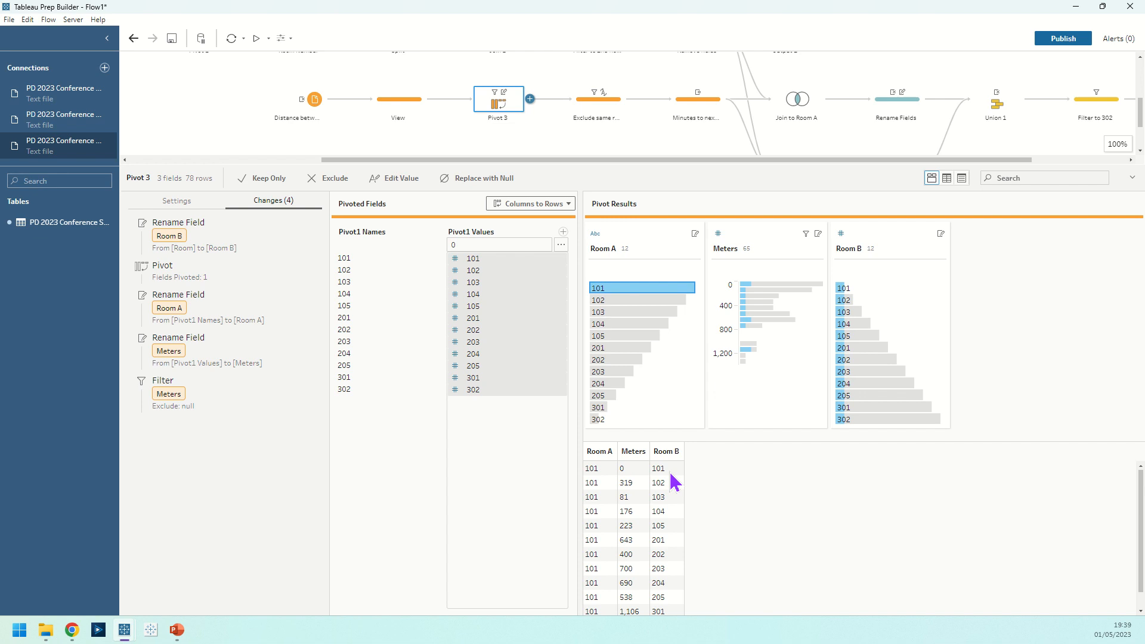
Step: Inspect the filter calculation comparing Room A and Room B in the Exclude same rooms step
click(590, 100)
click(281, 271)
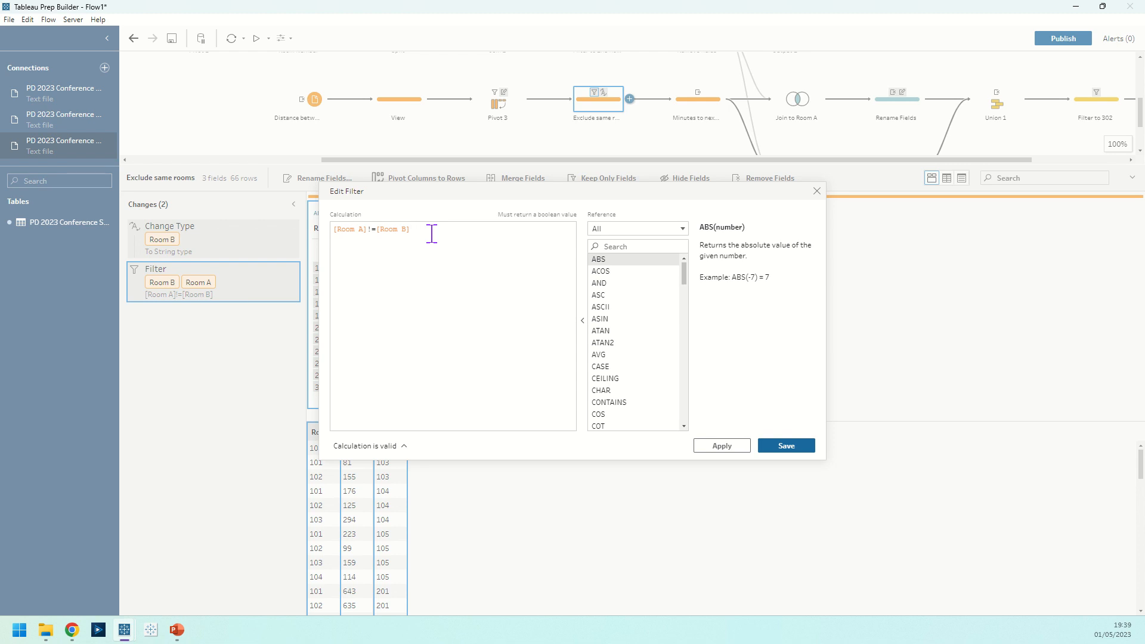
click(817, 190)
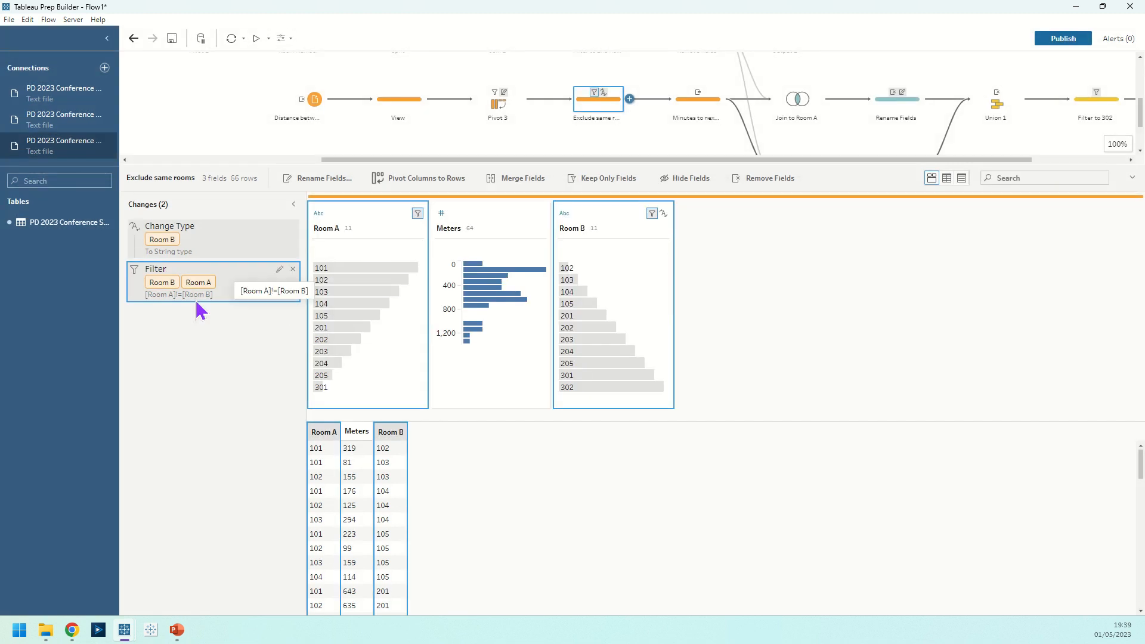
Step: Check Room B's data type and its Change Type entry in the Exclude same rooms step
click(564, 214)
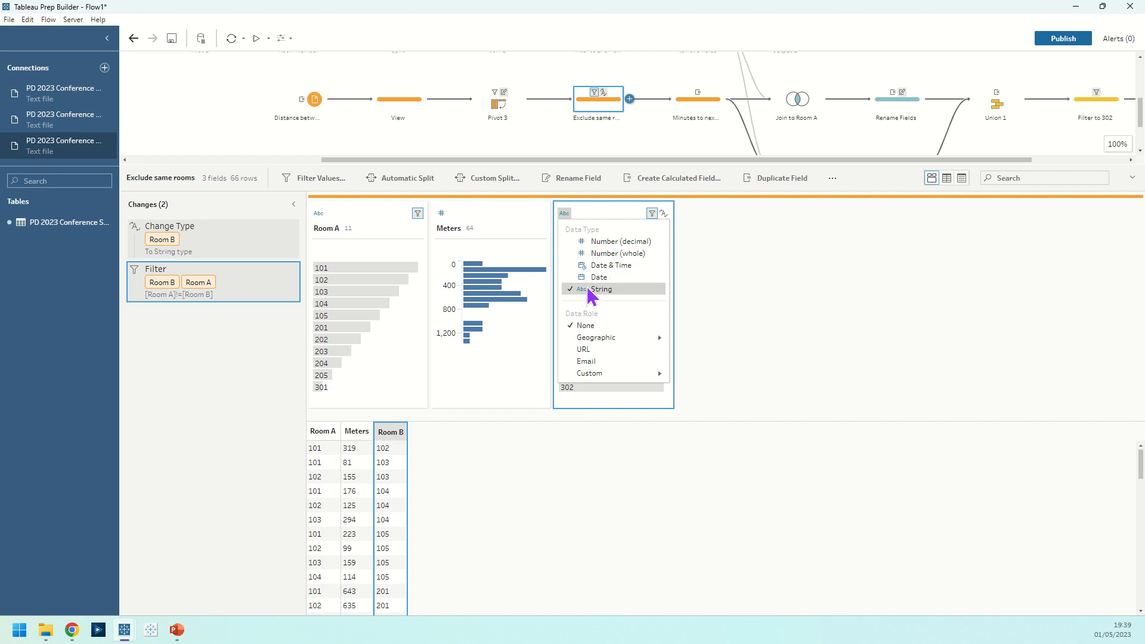
click(735, 292)
click(171, 243)
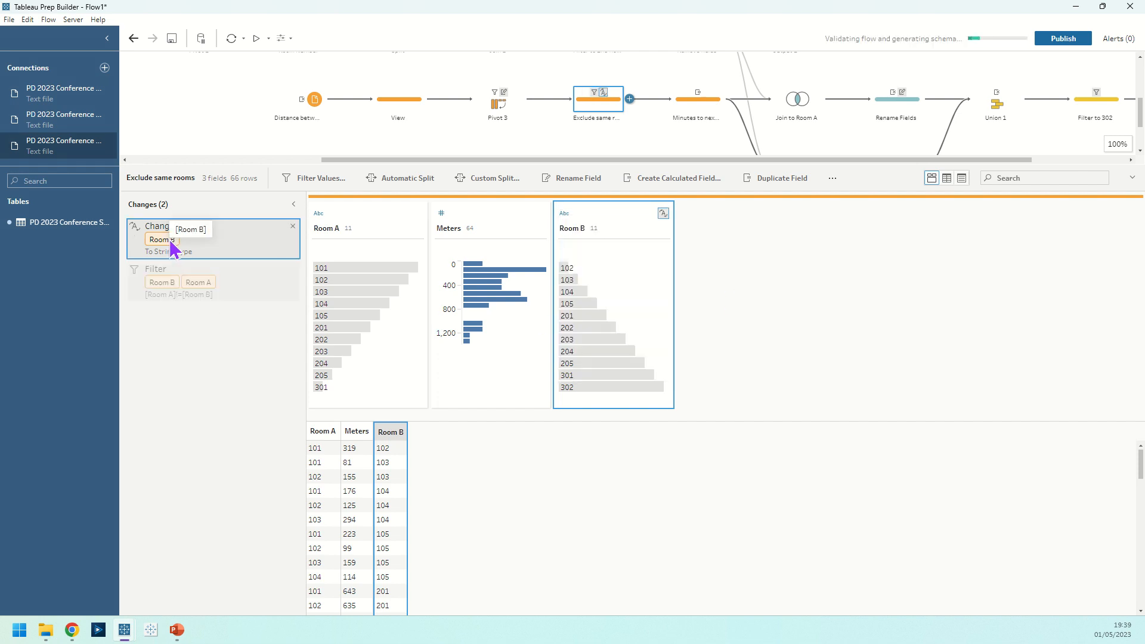
drag(172, 244, 202, 227)
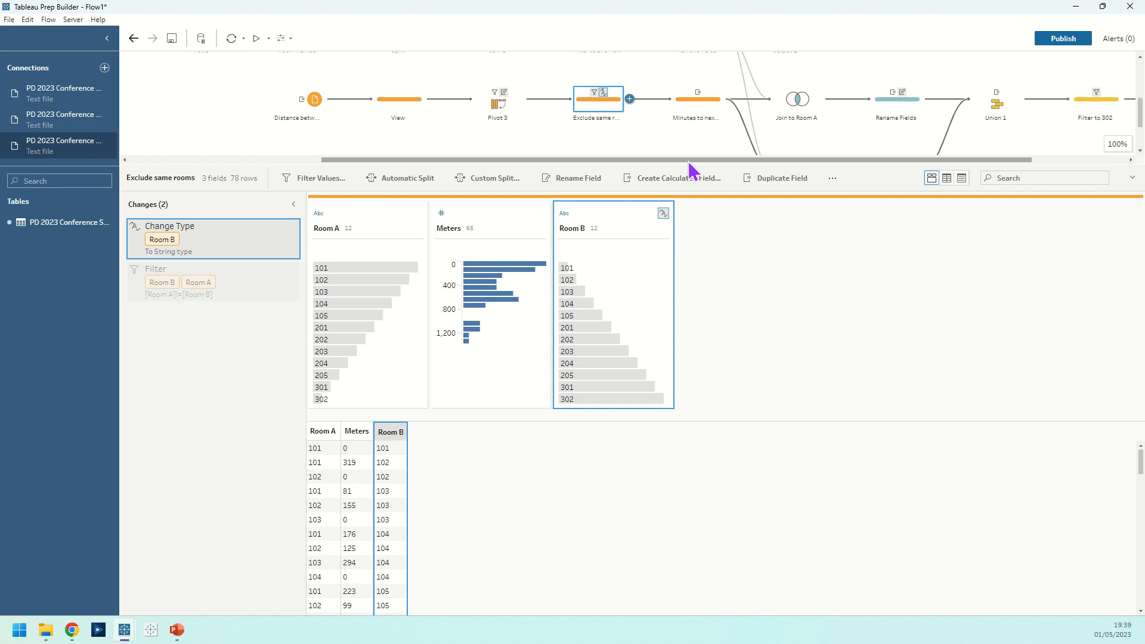
Step: Review both calculated fields in the Minutes to next room step: the Meters-to-minutes formula and its CEILING rounding
drag(690, 161, 723, 161)
click(652, 112)
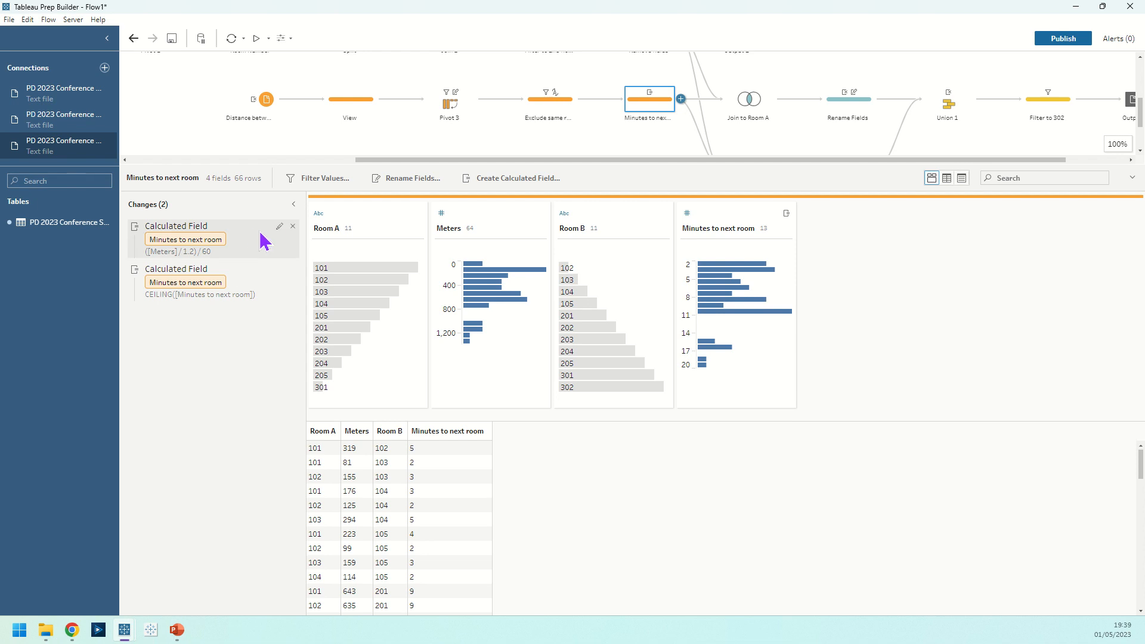
click(282, 231)
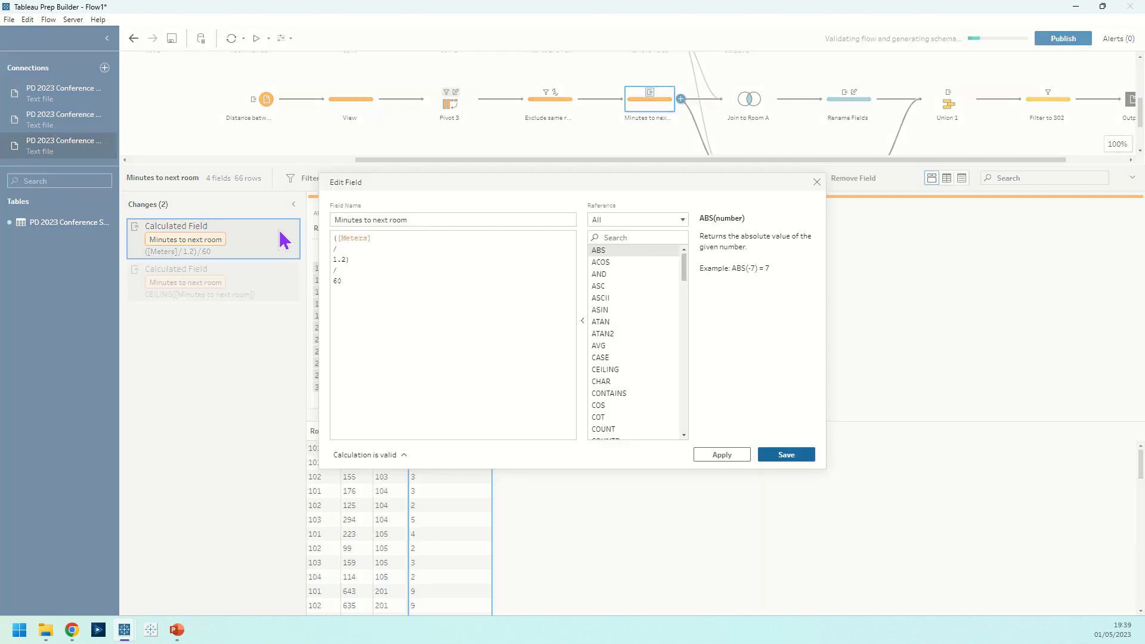
click(377, 240)
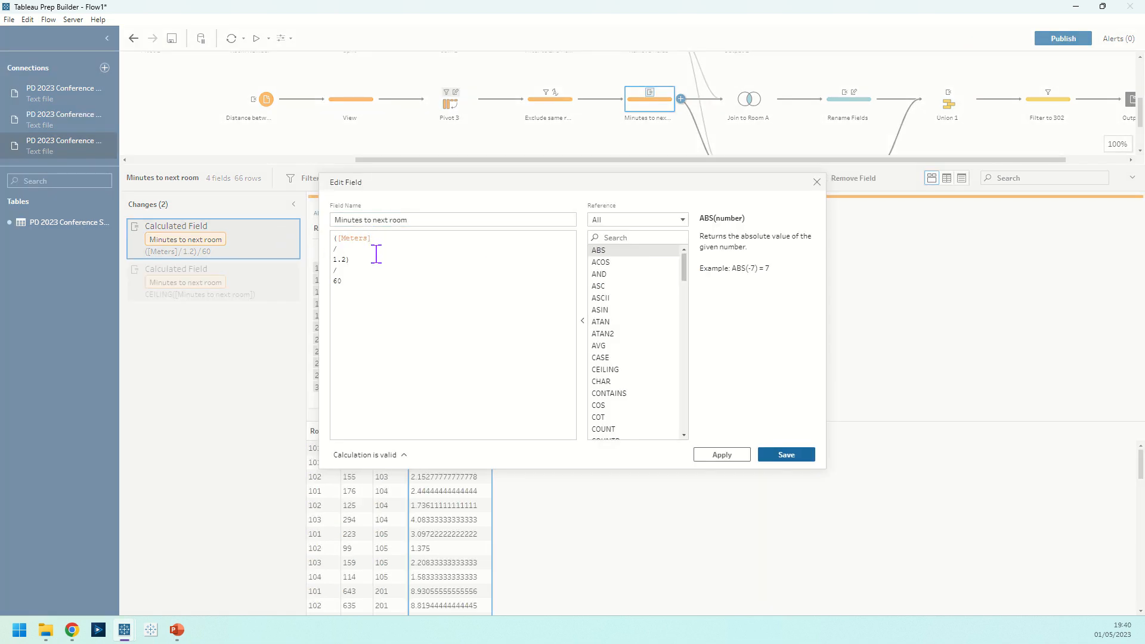
click(346, 261)
click(797, 459)
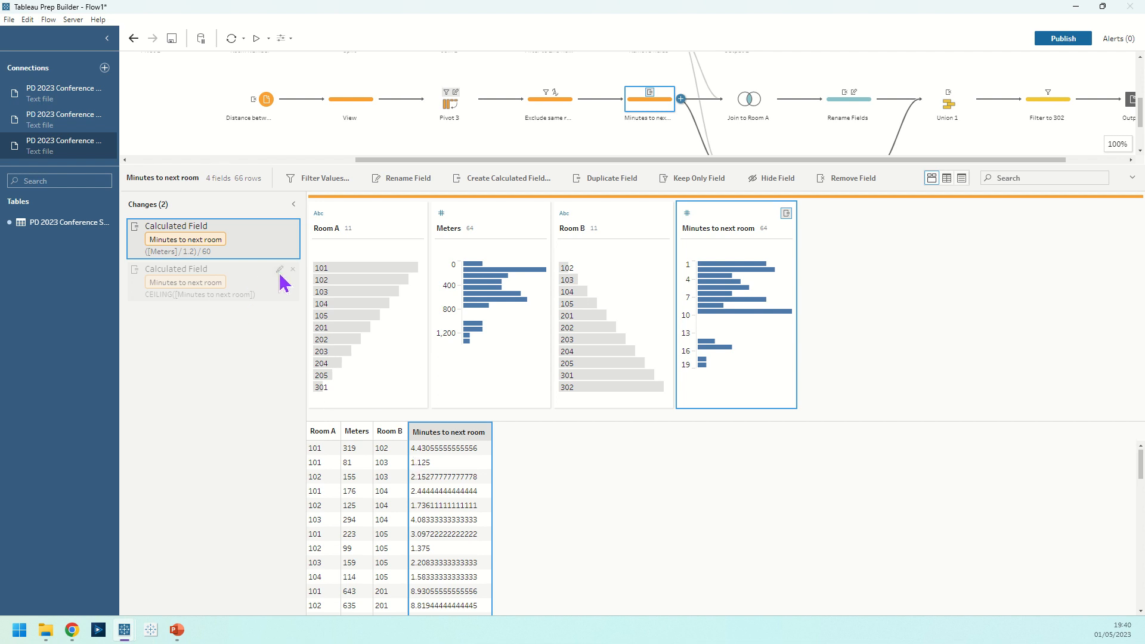
click(280, 271)
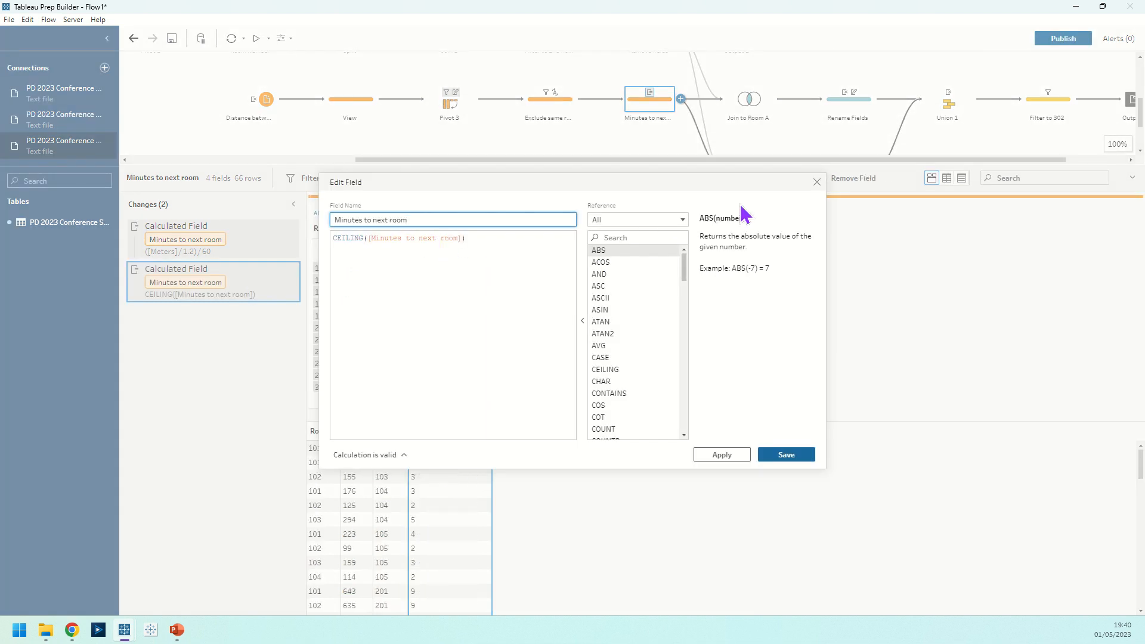
click(816, 182)
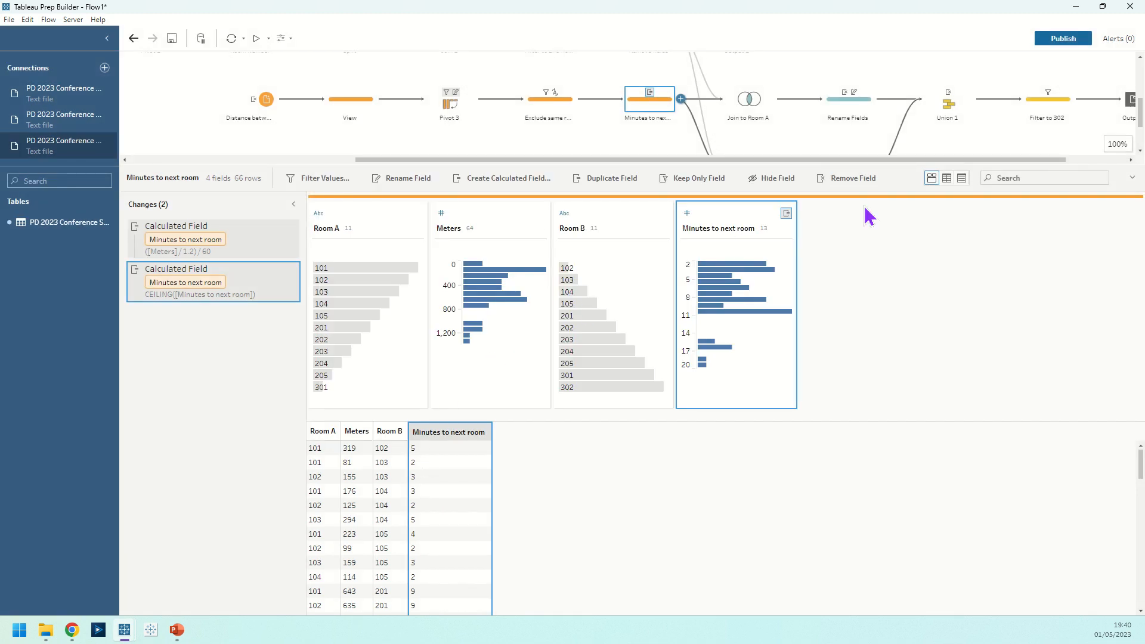
Step: Review the join clauses and join type of the Join to Room A and Join to Room B steps
drag(716, 177, 711, 235)
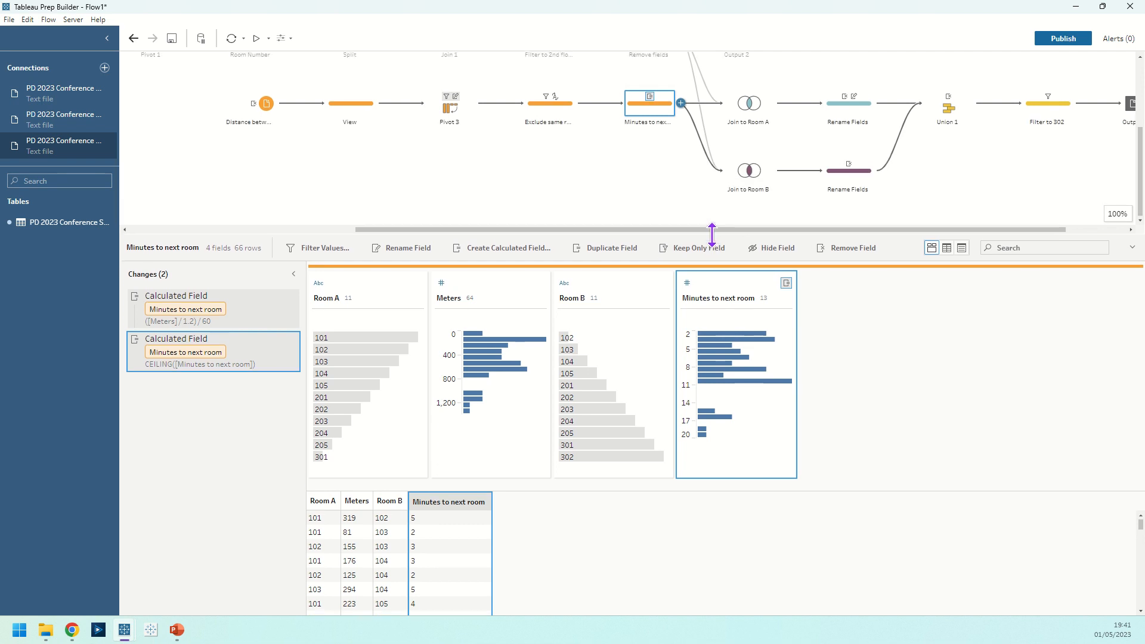
scroll(704, 229, up, 2)
scroll(672, 169, down, 2)
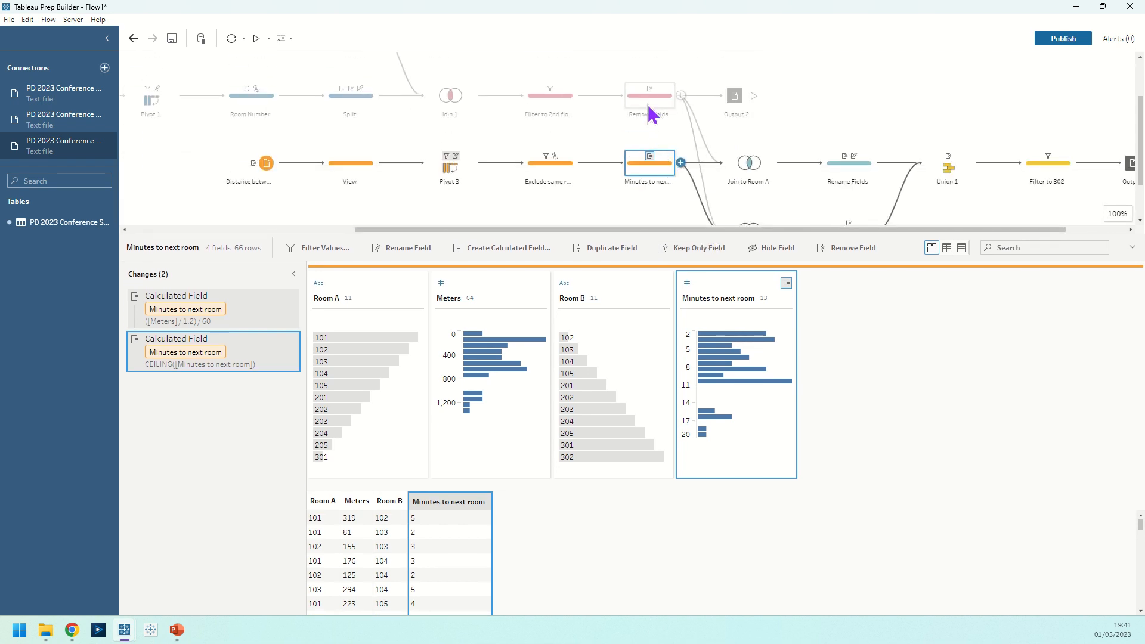
click(740, 170)
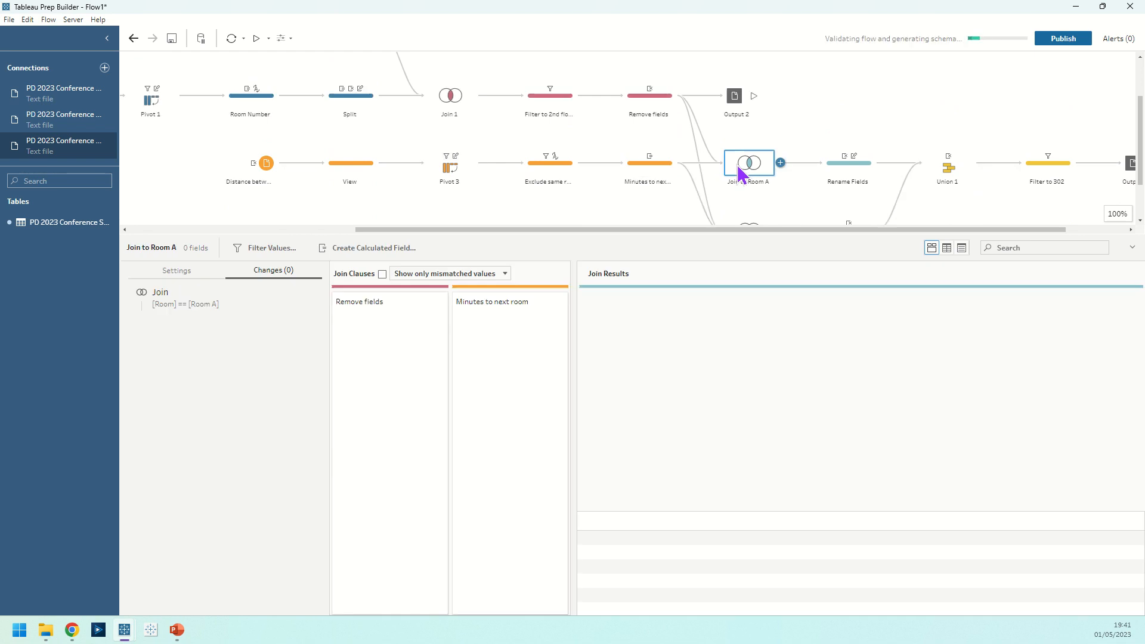
click(175, 272)
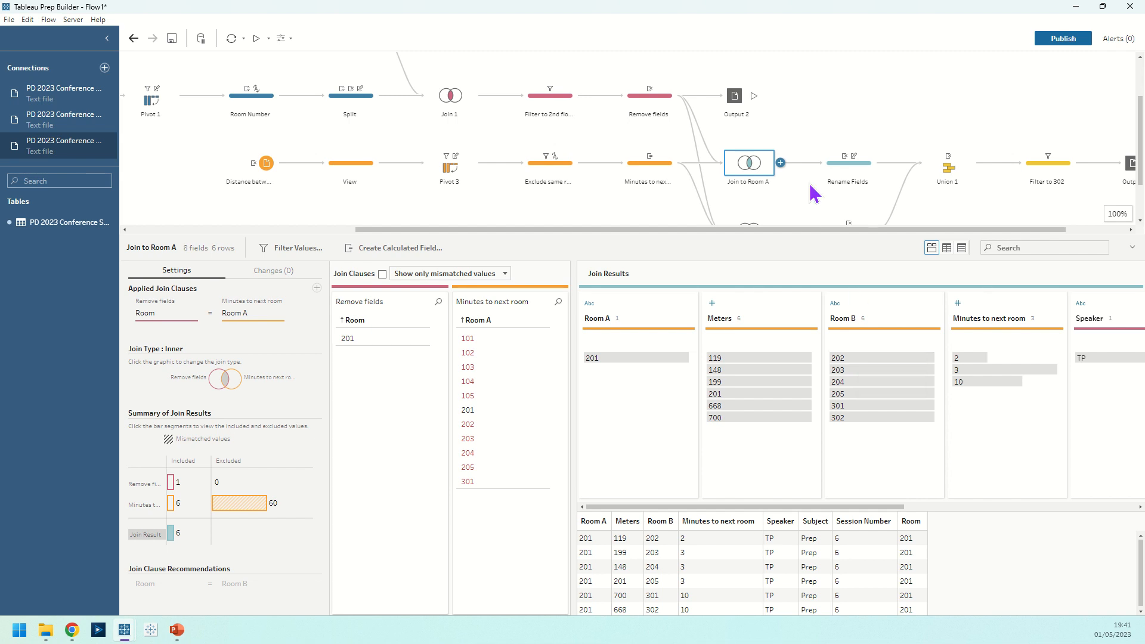
scroll(725, 197, down, 1)
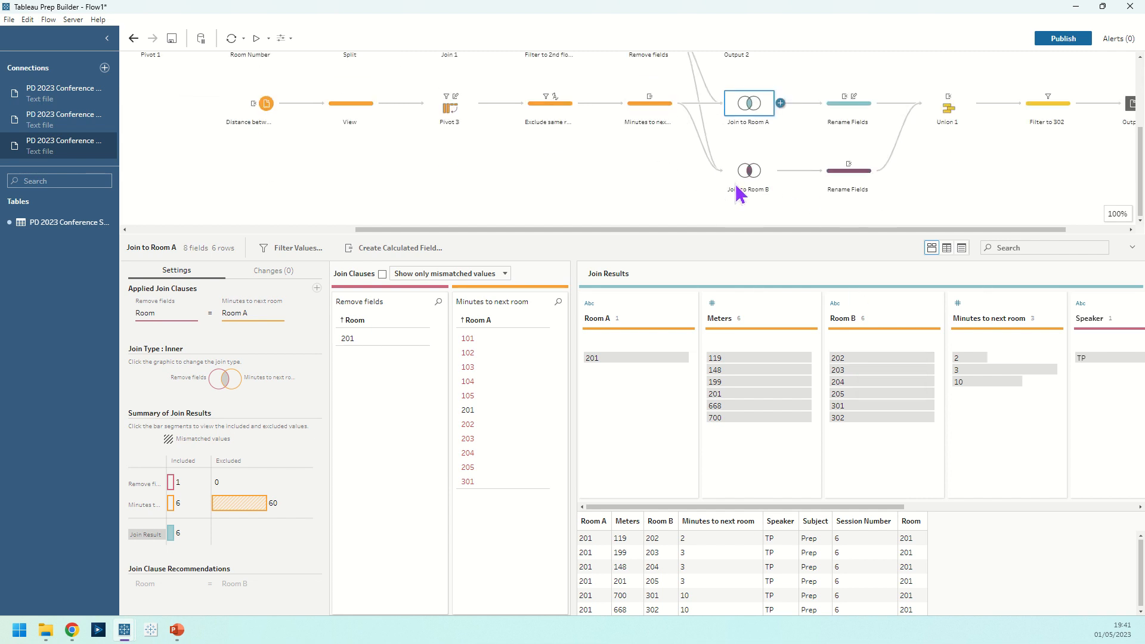
click(749, 170)
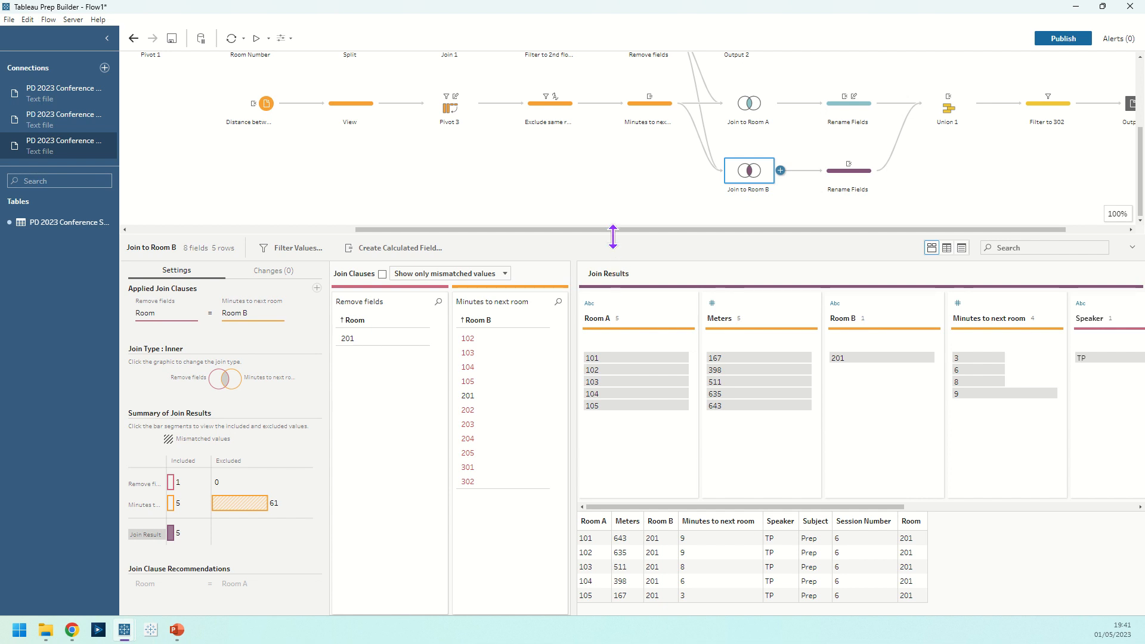
Step: Examine the Join to Room A results across all fields, highlighting the rows for Room A value 201
drag(618, 230, 679, 231)
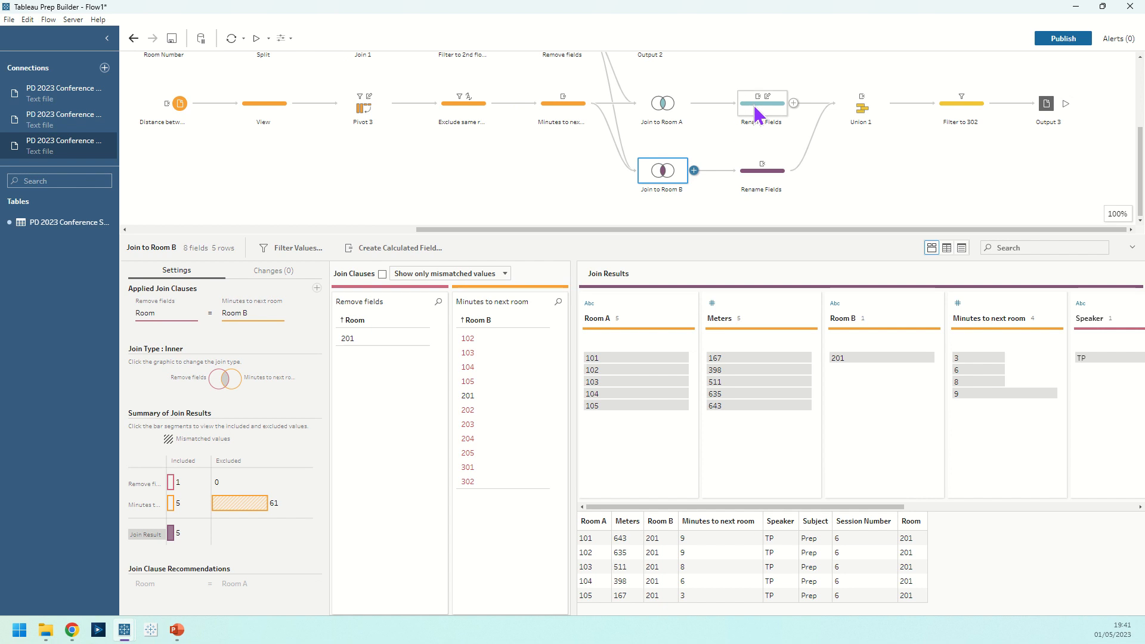
click(678, 110)
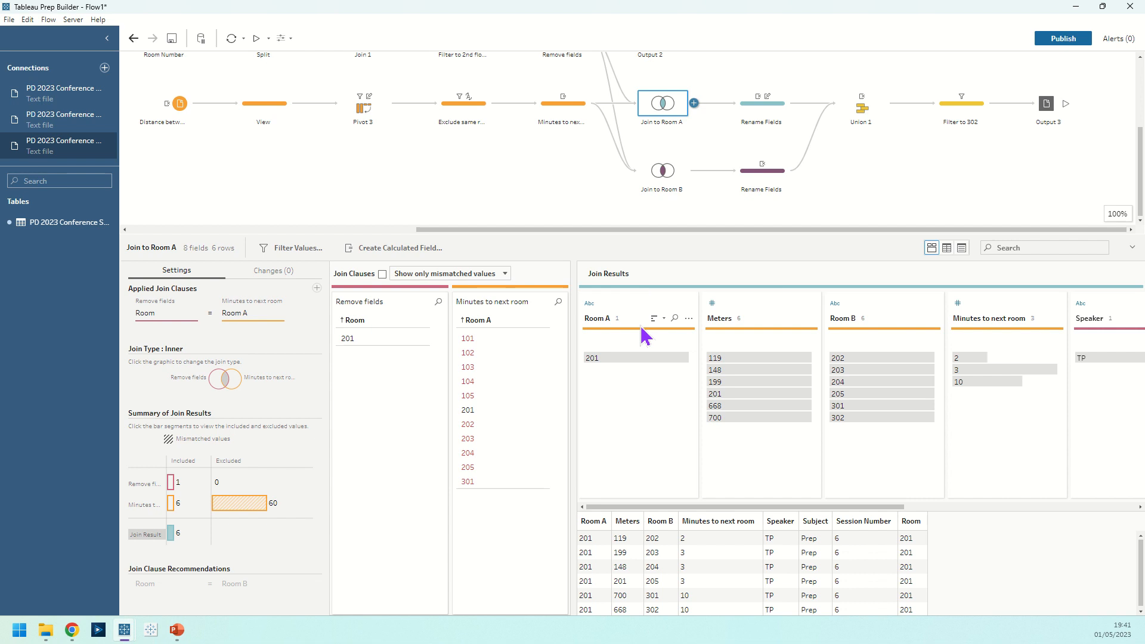
click(595, 360)
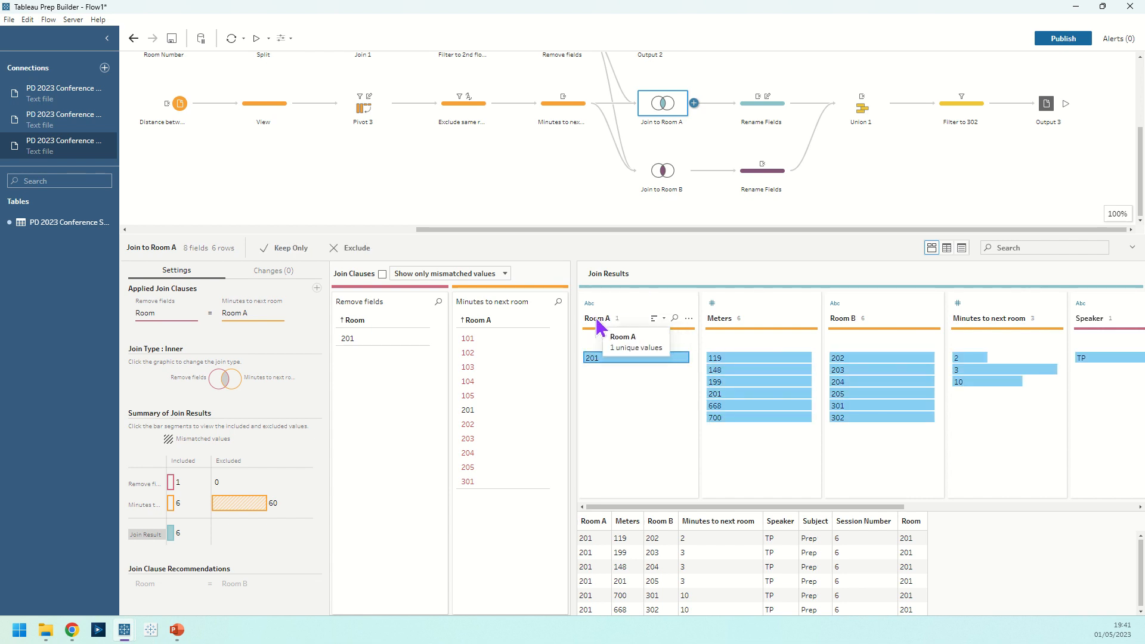
click(632, 358)
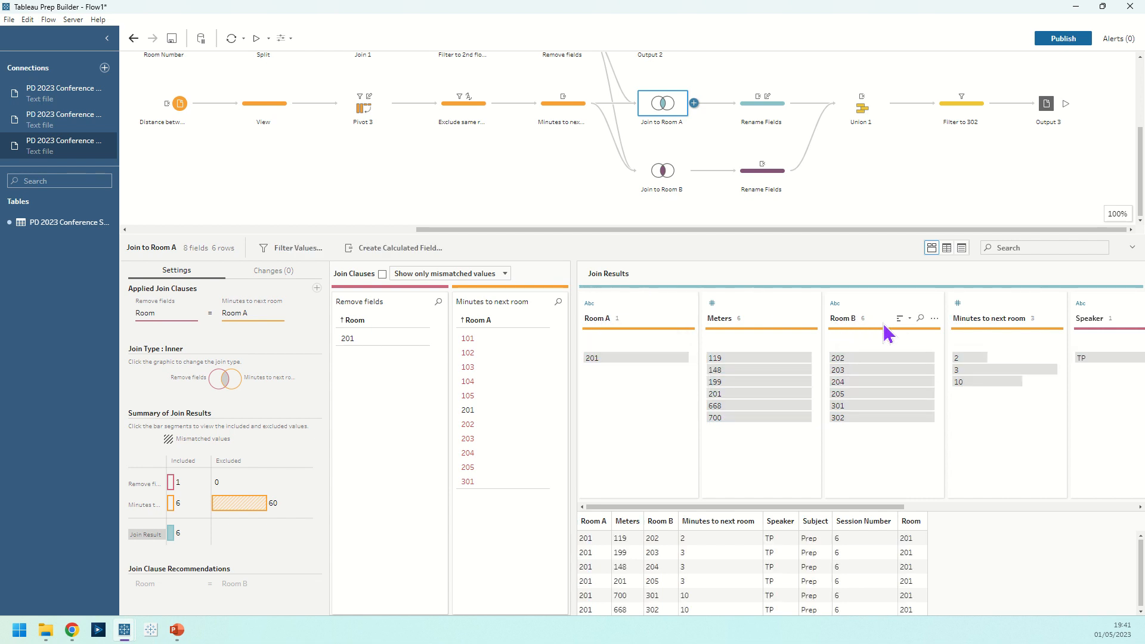
drag(835, 507, 1089, 507)
drag(960, 506, 667, 283)
Step: Examine the Join to Room B results and the field changes in both Rename Fields steps
click(655, 180)
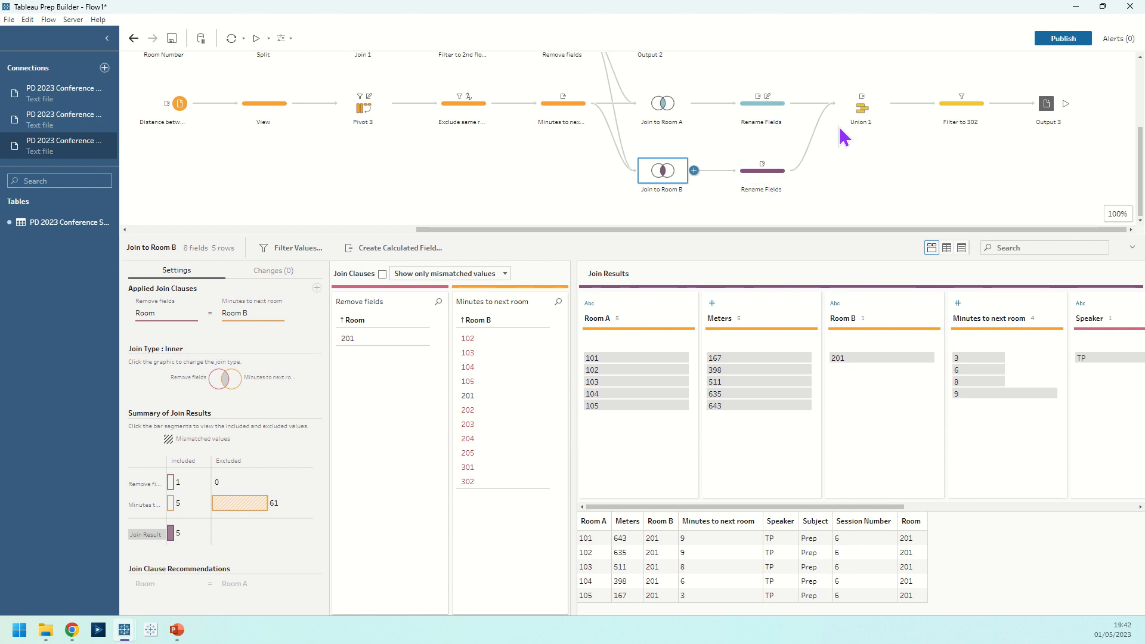
click(767, 108)
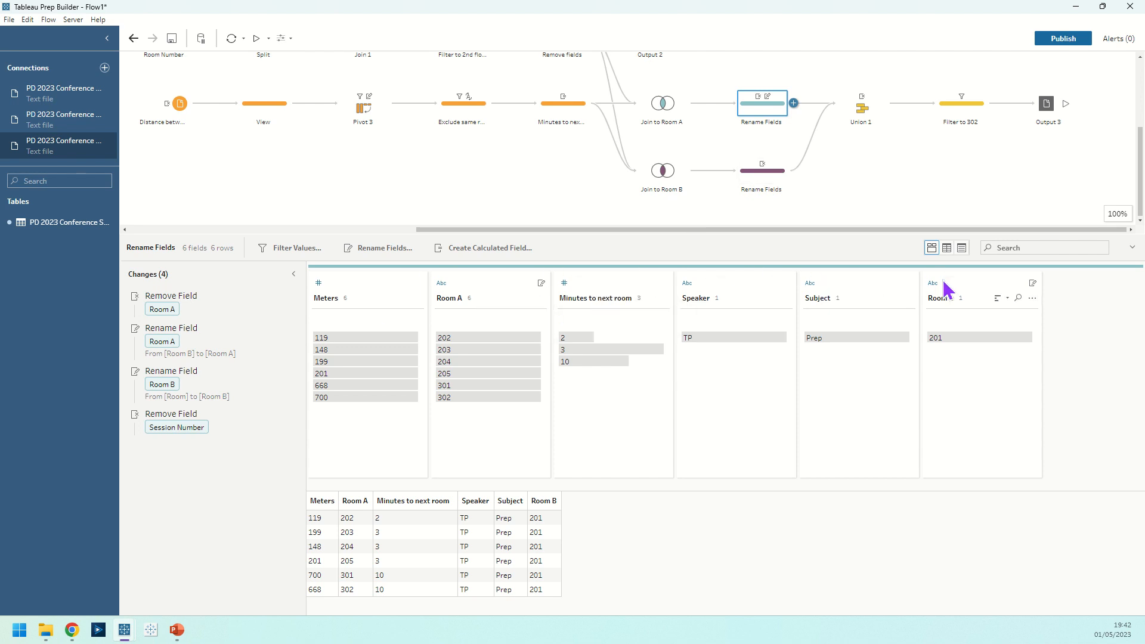
click(778, 179)
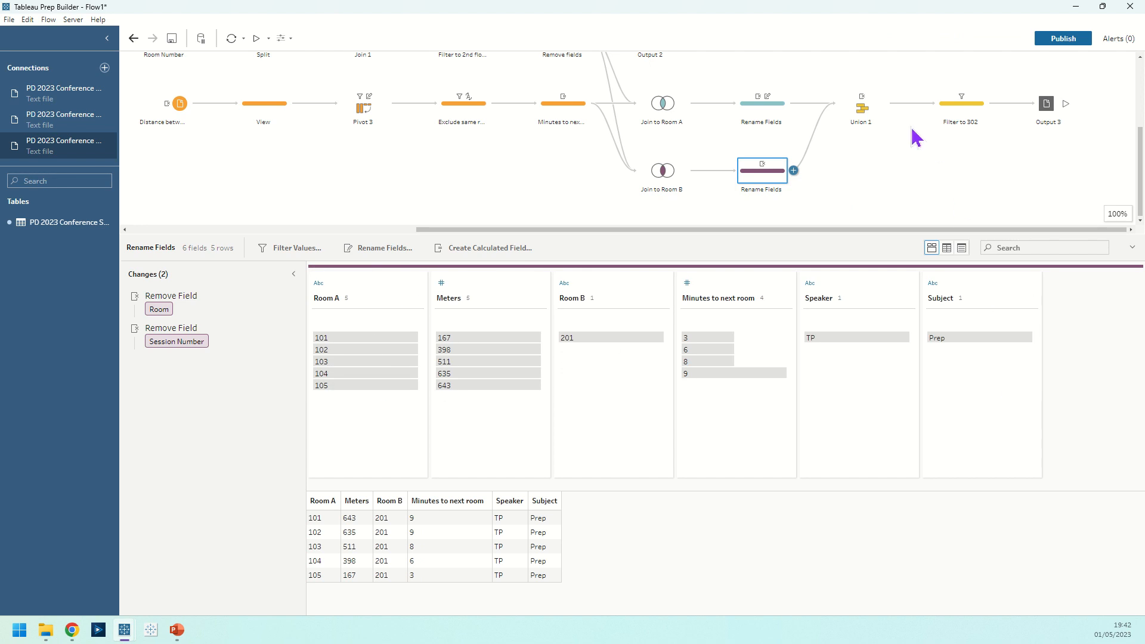
Step: Examine the combined rows in Union 1 and open the Filter to 302 step
click(864, 113)
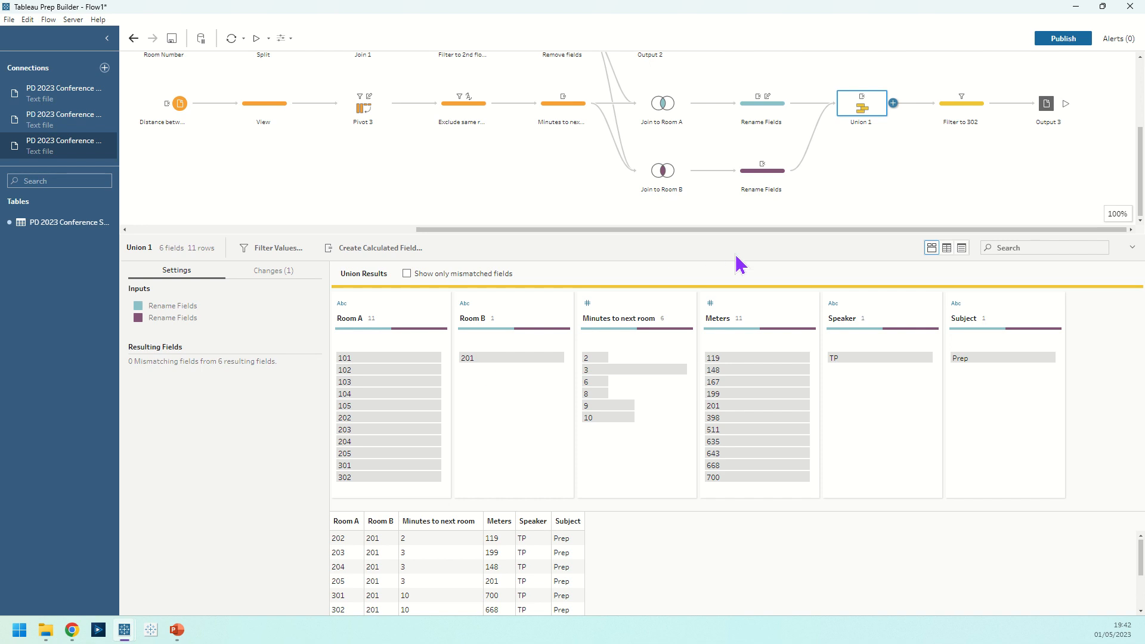
click(961, 113)
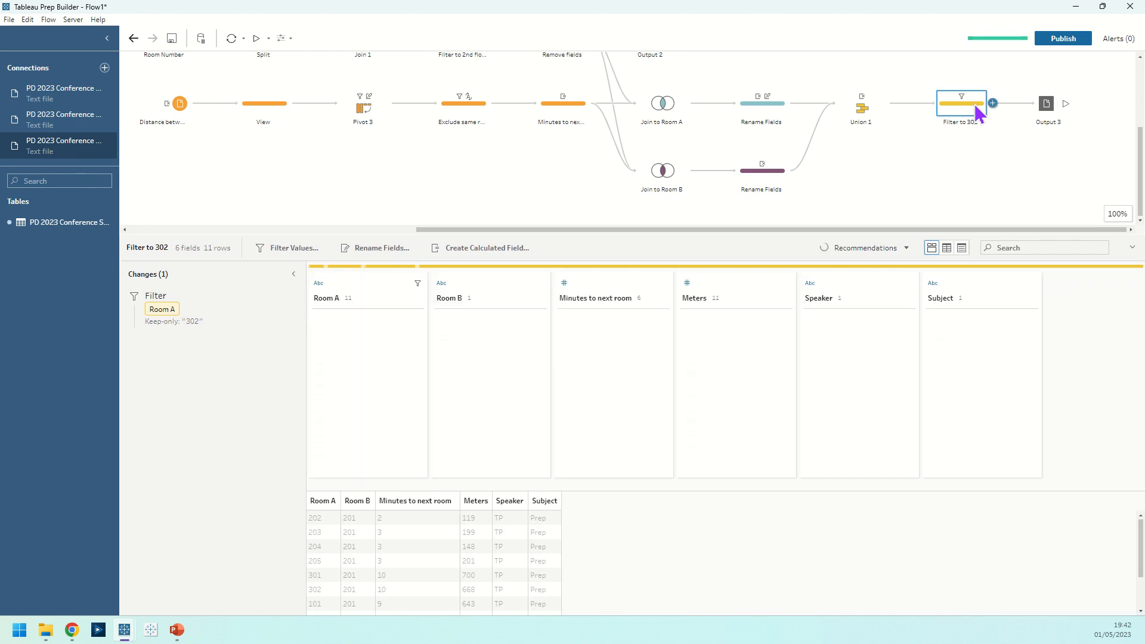